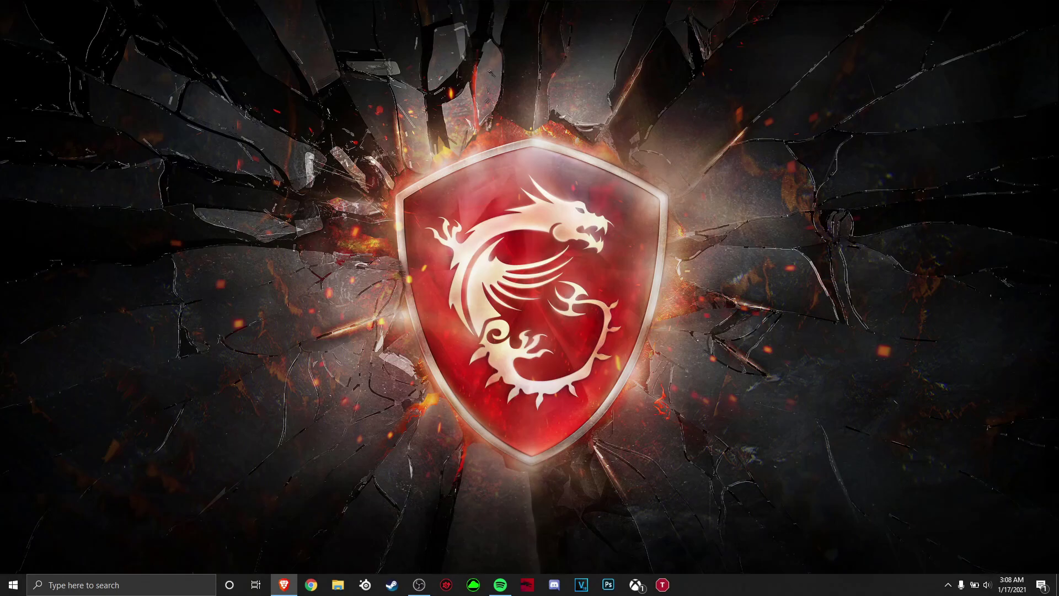
Step: Restore the Brave browser from the taskbar so it shows a New Tab page
left_click(283, 584)
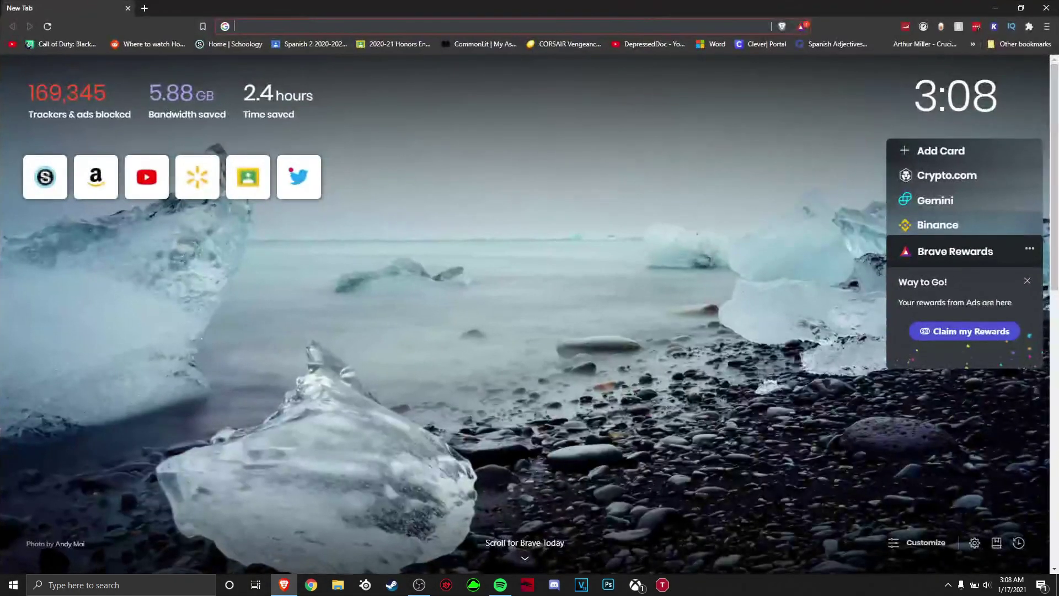
Step: Load the TechPowerUp ThrottleStop download page from the 'thro' address-bar suggestion
type("thro")
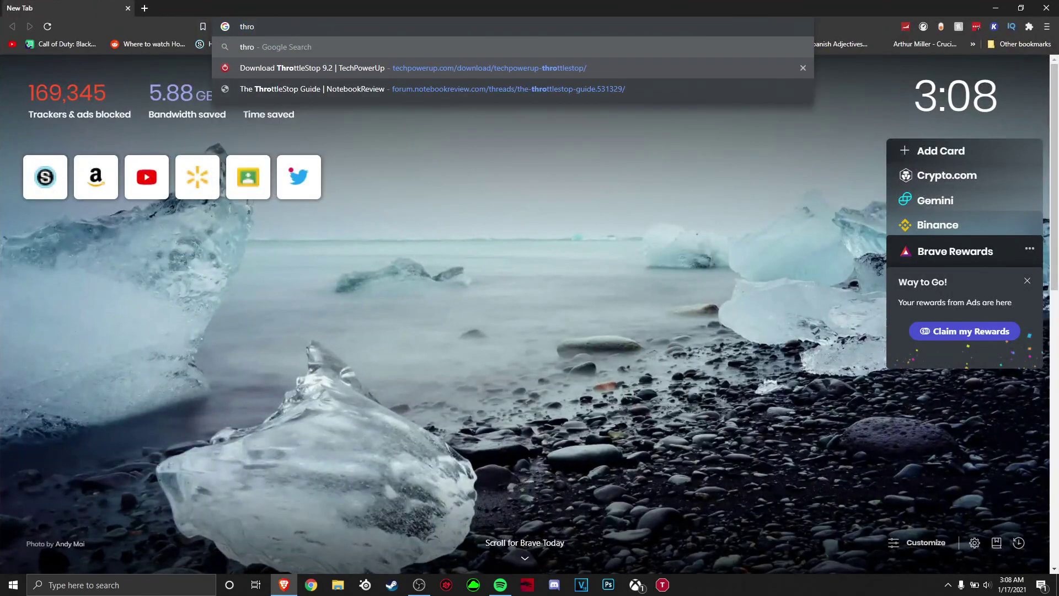
key("Down")
key("Return")
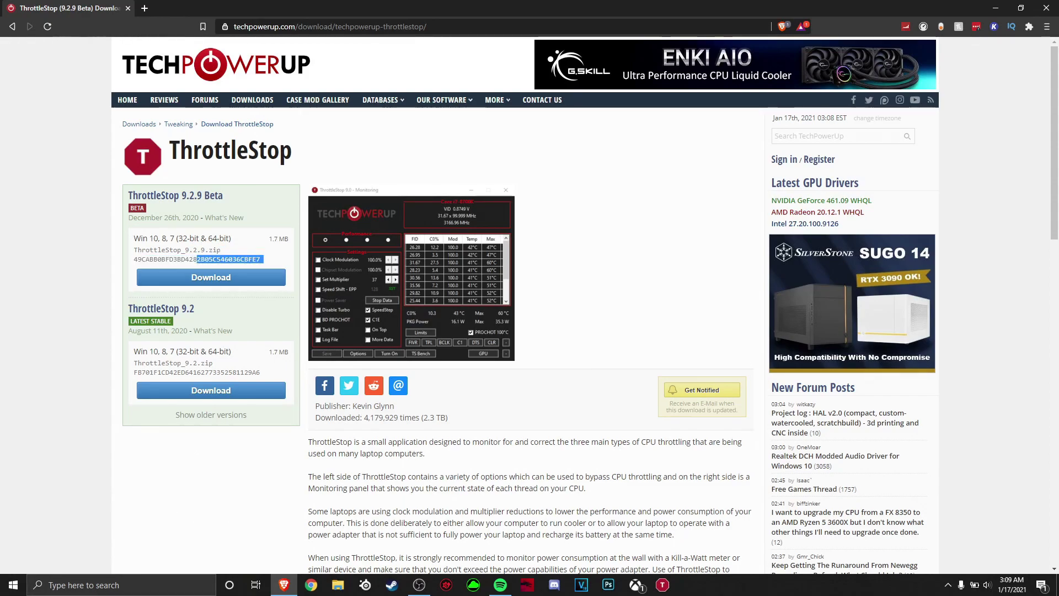
Step: Select the ThrottleStop 9.2 heading, then minimize Brave to reveal the desktop
triple_click(161, 309)
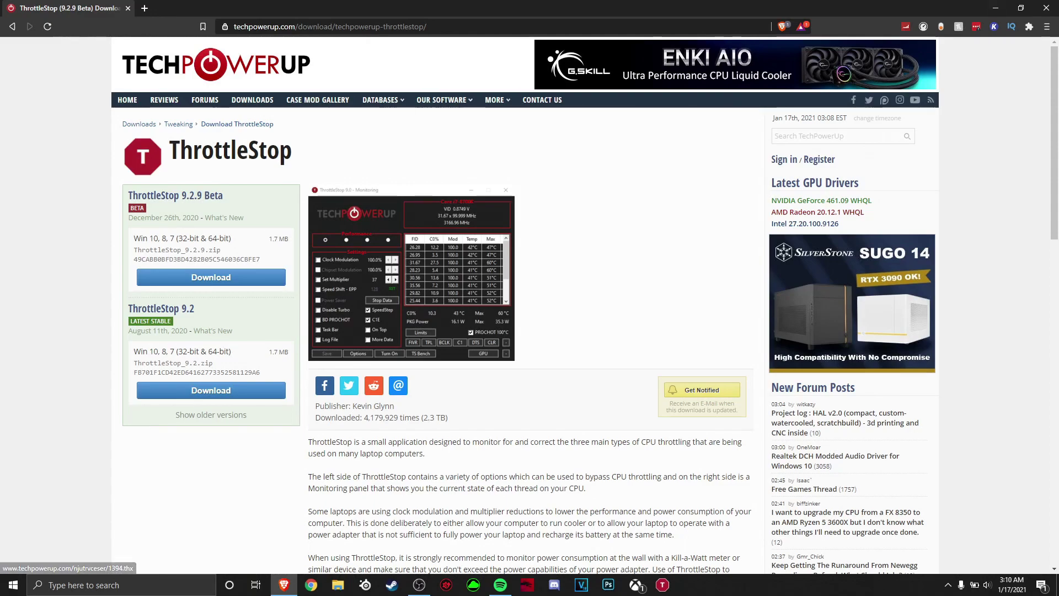
left_click(995, 7)
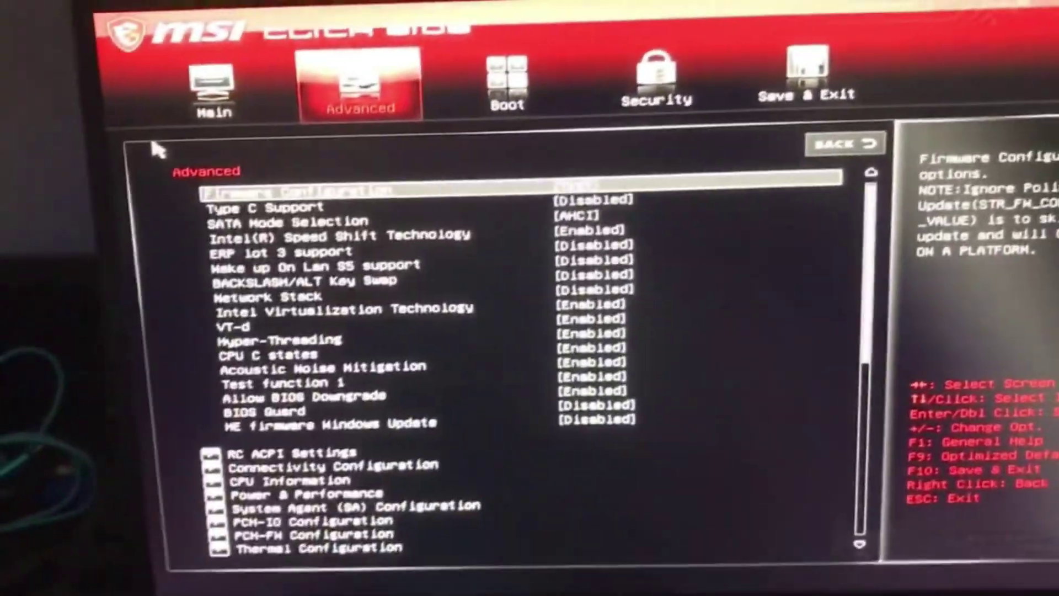
Step: Move through the Advanced list to reach the OverClocking Performance Menu entry
key("Down")
key("Down")
key("Down")
key("Down")
key("Down")
key("Down")
key("Down")
key("Down")
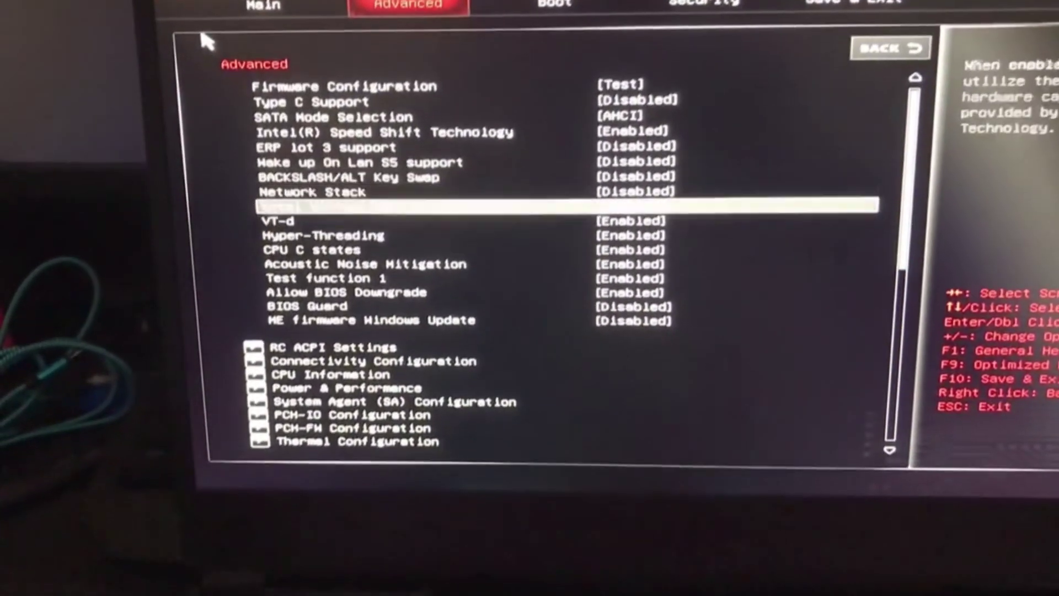
key("Down")
key("Down")
key("Down")
key("Down")
key("Down")
key("Down")
key("Down")
key("Down")
key("Down")
key("Down")
key("Down")
key("Down")
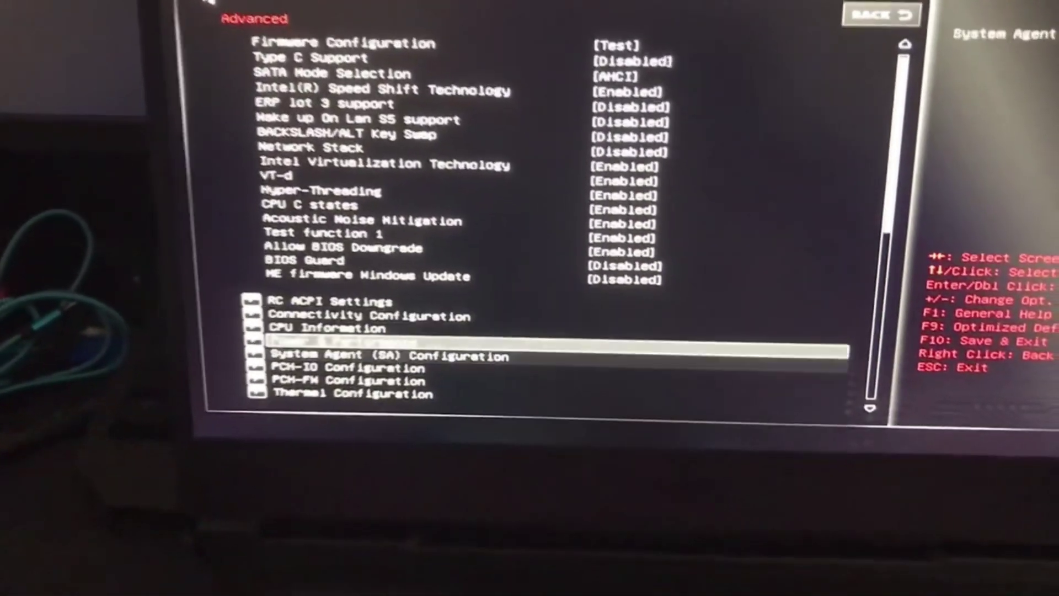
key("Down")
key("Down")
key("Down")
key("Down")
key("Down")
key("Down")
key("Down")
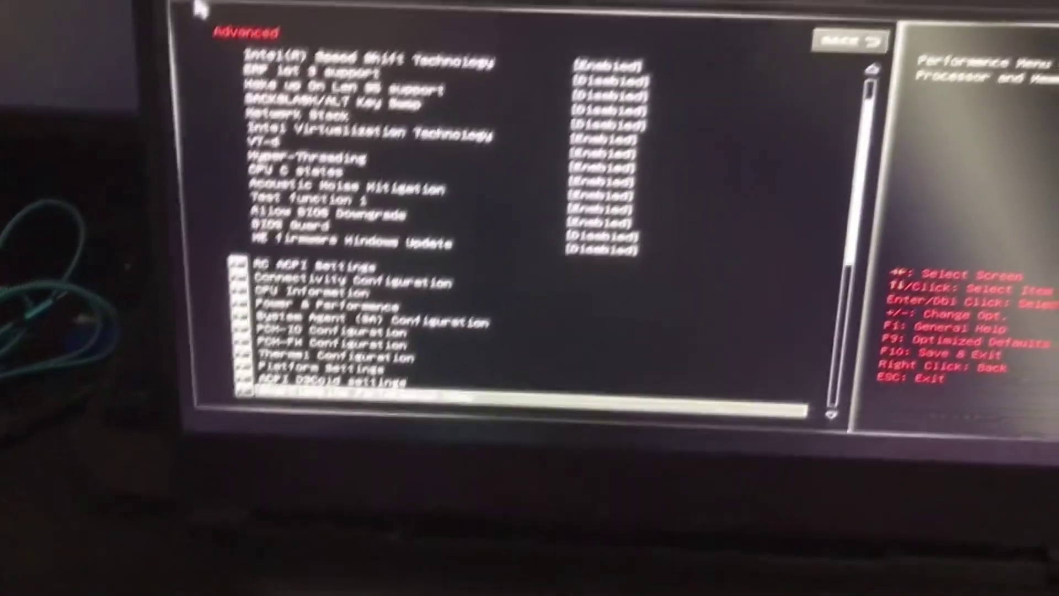
key("Down")
key("Up")
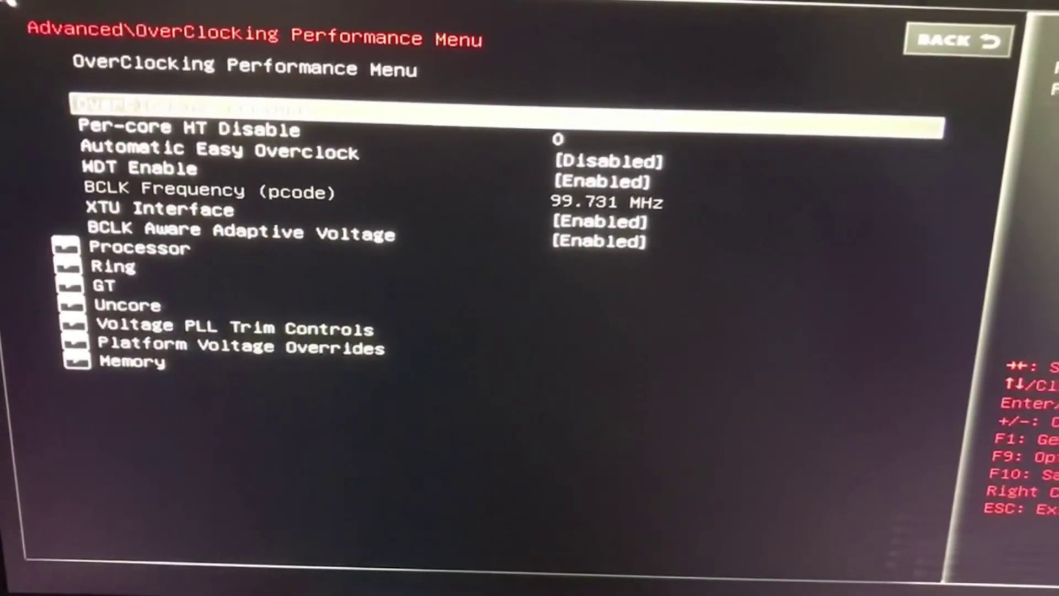
Step: Set XTU Interface to Enabled and move over to the Save & Exit page
key("Down")
key("Down")
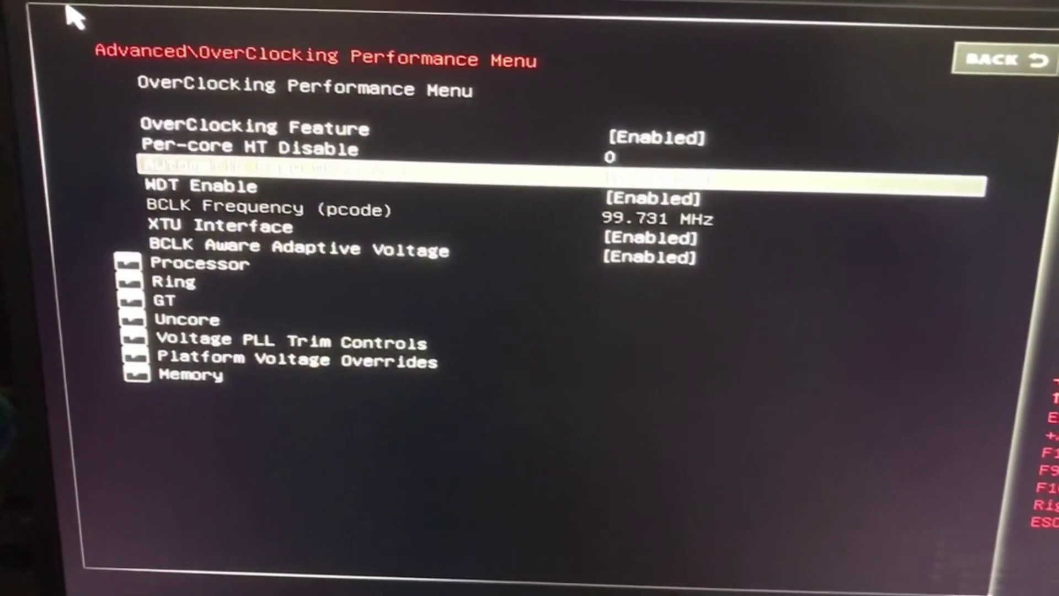
key("Down")
key("Down")
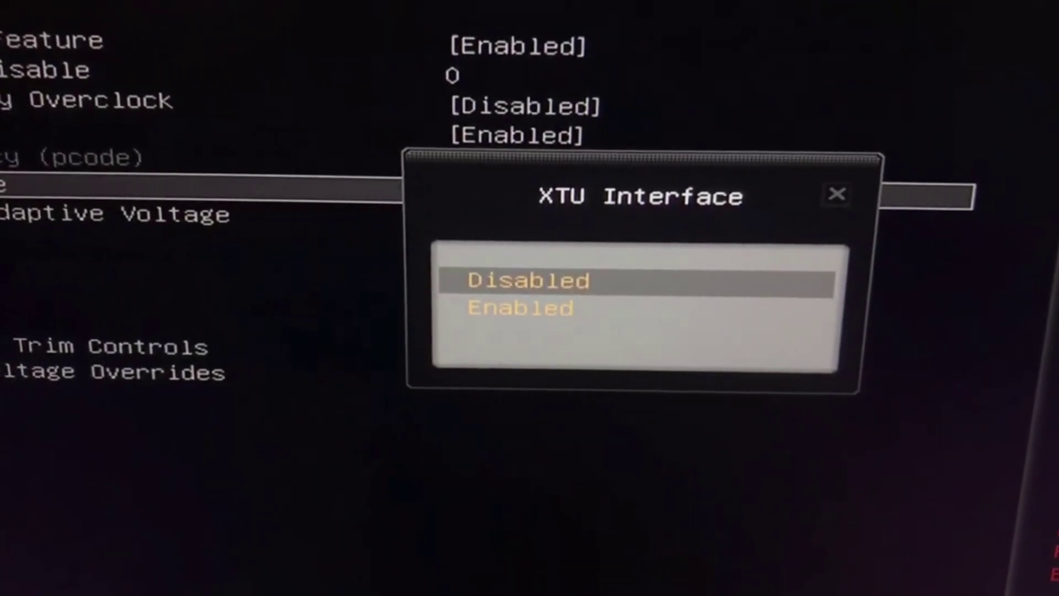
key("Down")
key("Return")
key("Down")
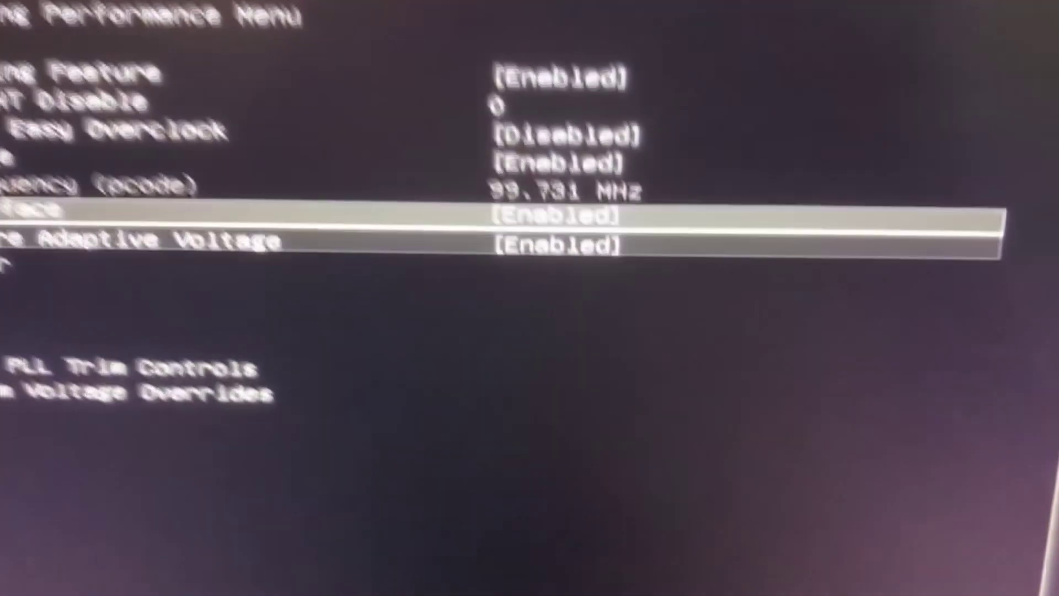
key("Down")
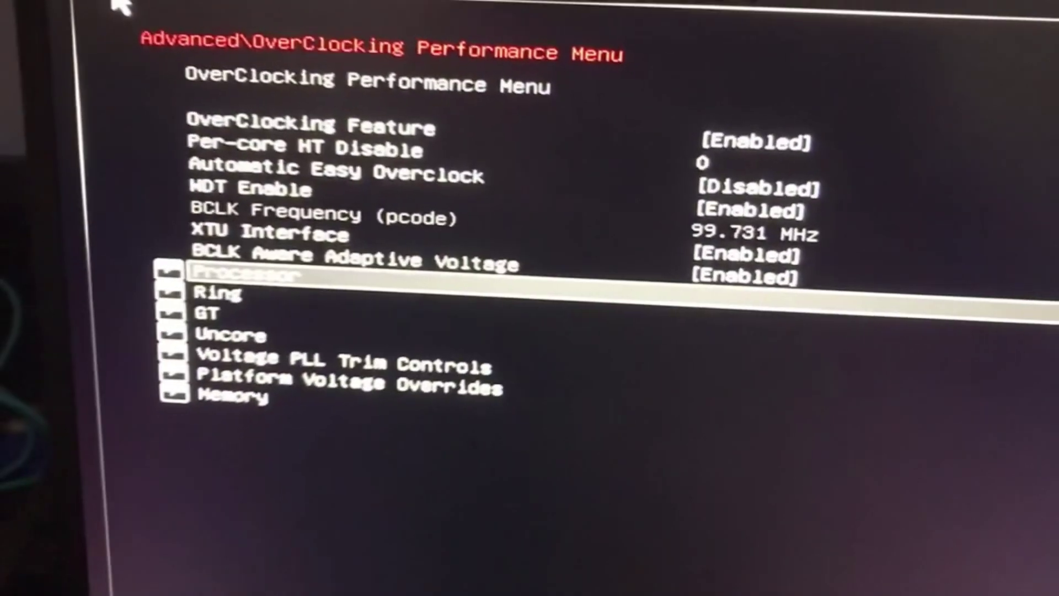
key("Right")
key("Right")
key("Right")
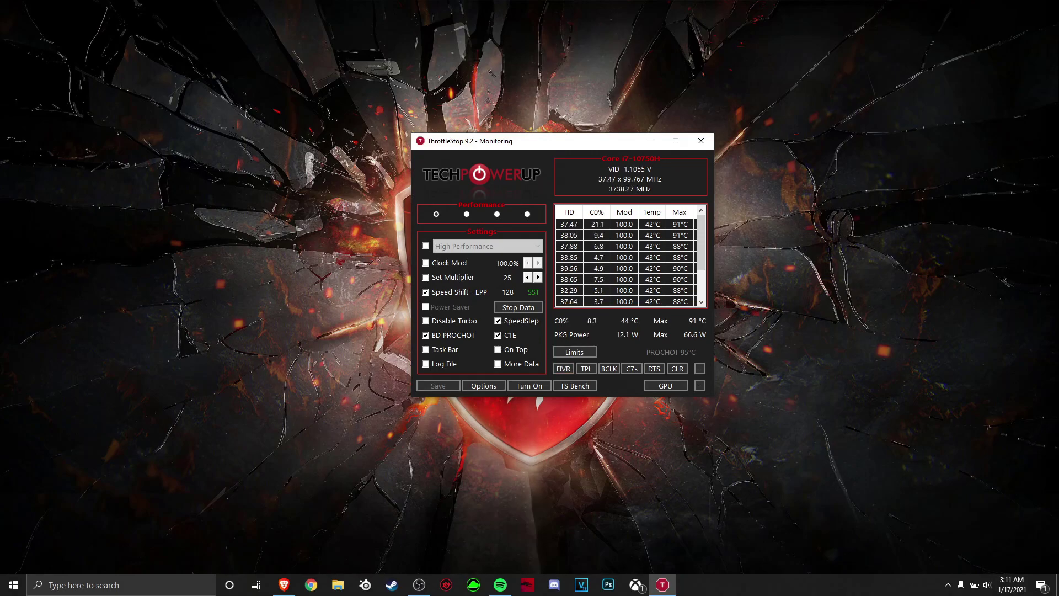
Step: Open Turbo FIVR Control, showing the -120.1 mV CPU Core offset
left_click(563, 368)
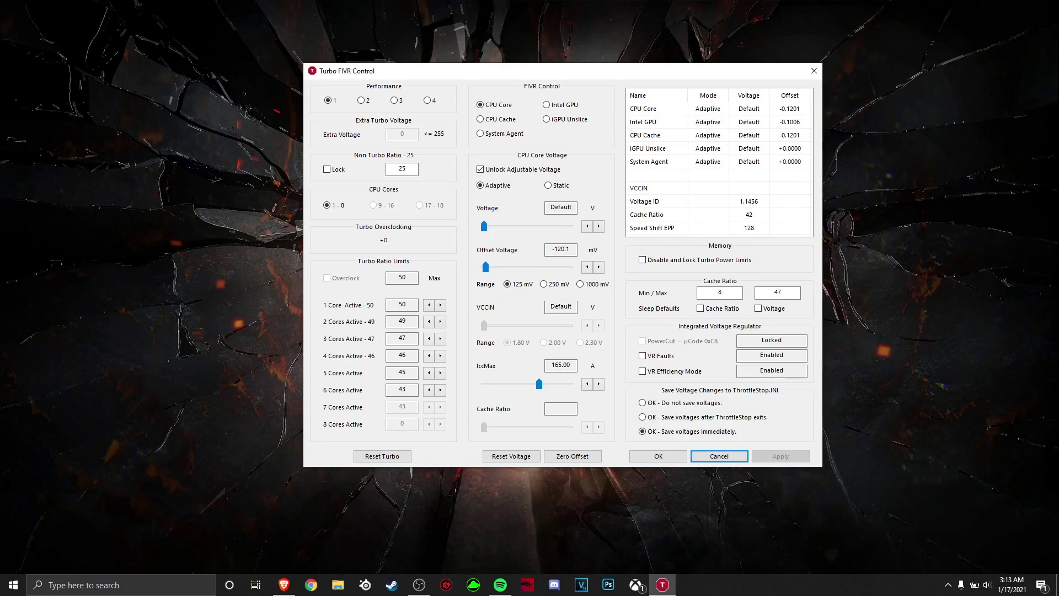
Step: Show the Intel GPU voltage settings with their -100.6 mV offset
left_click(546, 104)
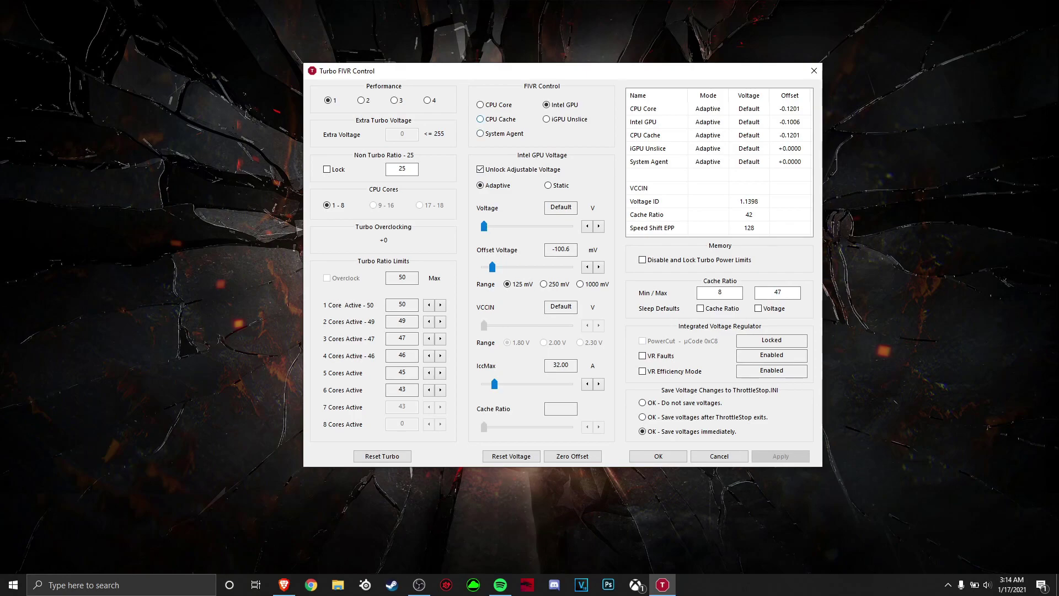
Step: Check the CPU Cache -120.1 mV offset, then apply the offsets and close FIVR Control
left_click(480, 119)
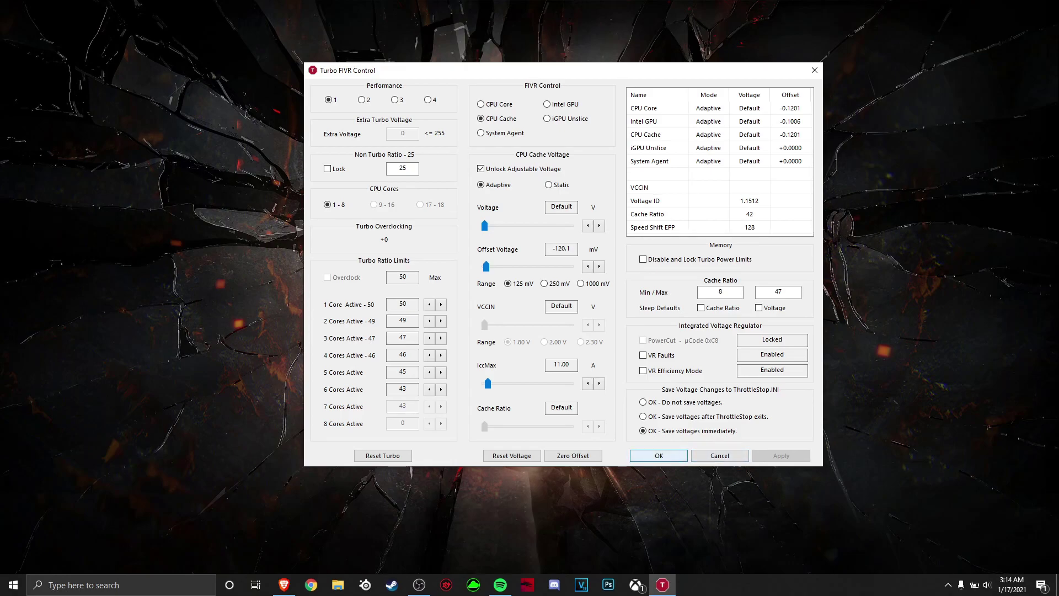
key("Return")
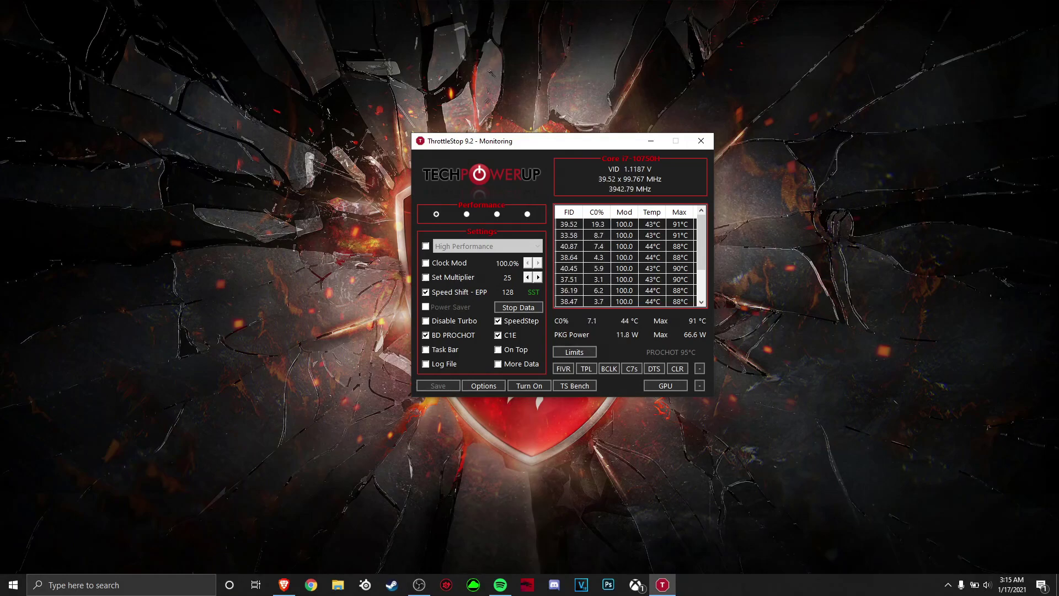
Step: Run the 12-thread 96M TS Bench at Normal priority (score 8.411), then close it
left_click(575, 385)
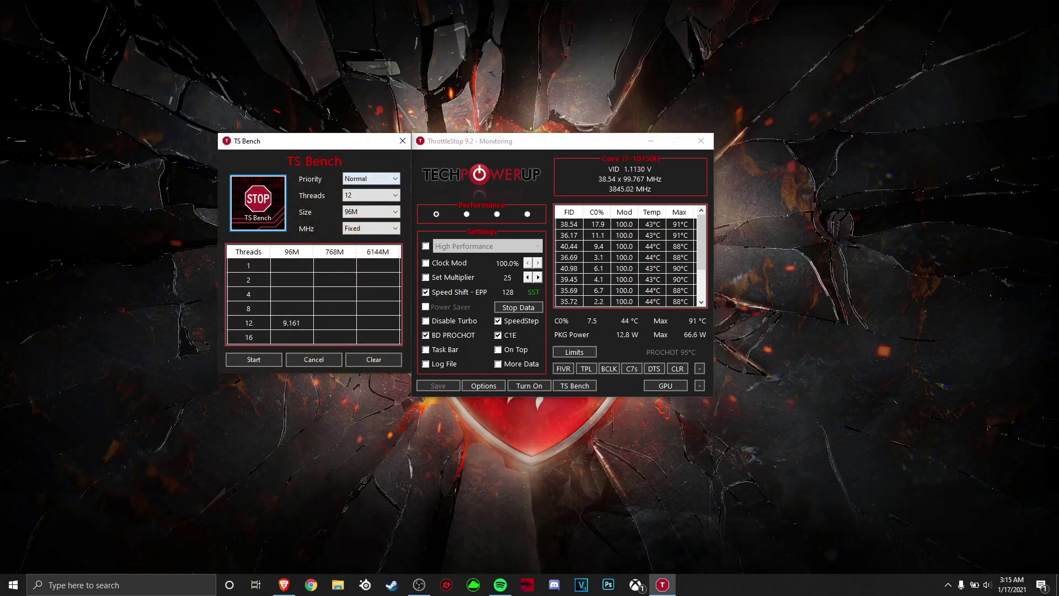
key("alt+Down")
key("Escape")
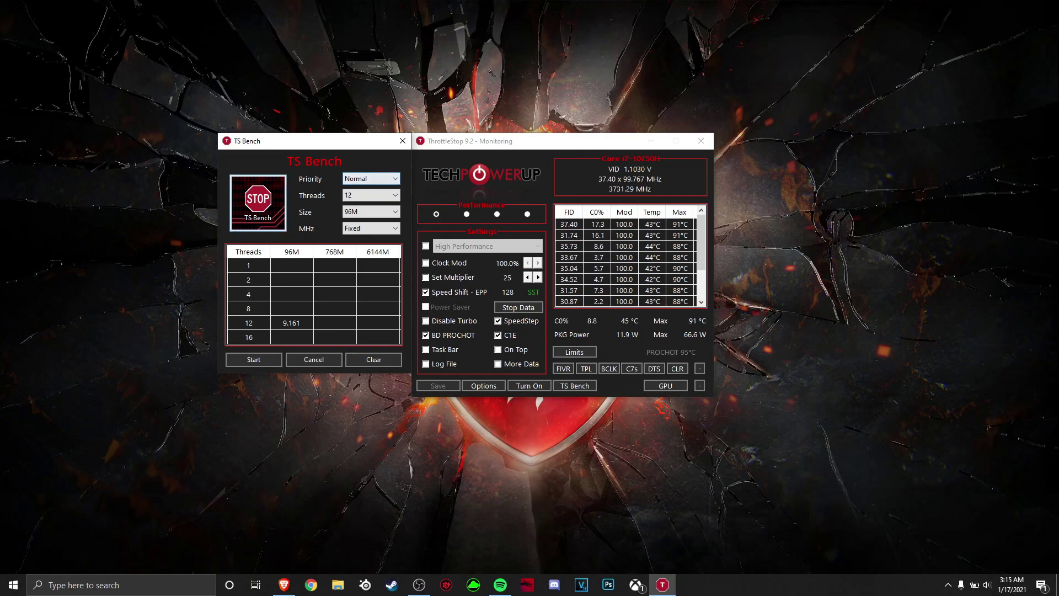
key("Tab")
key("Tab")
key("Tab")
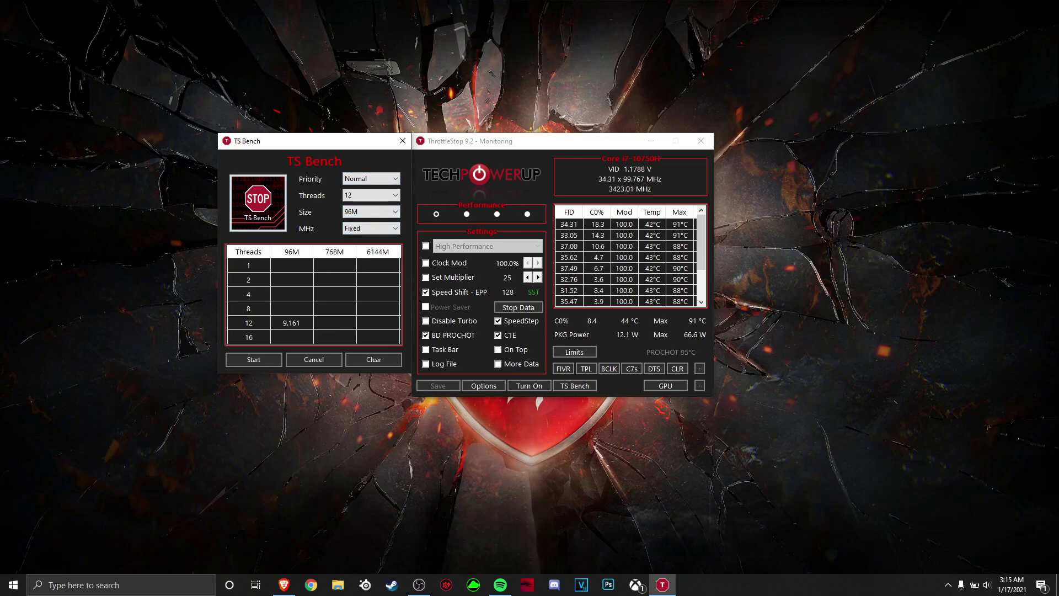
key("Return")
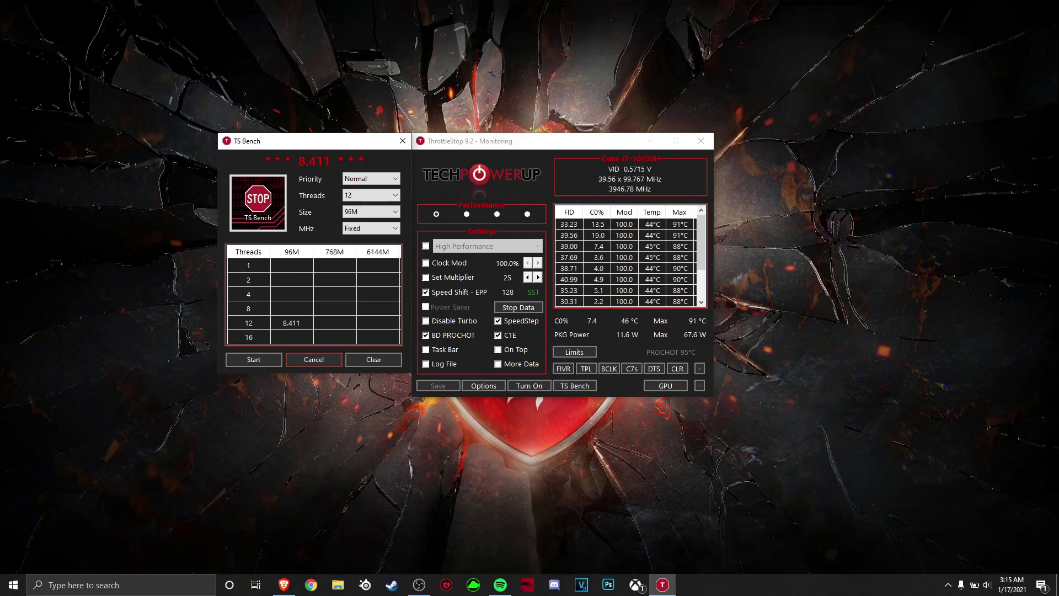
left_click(313, 359)
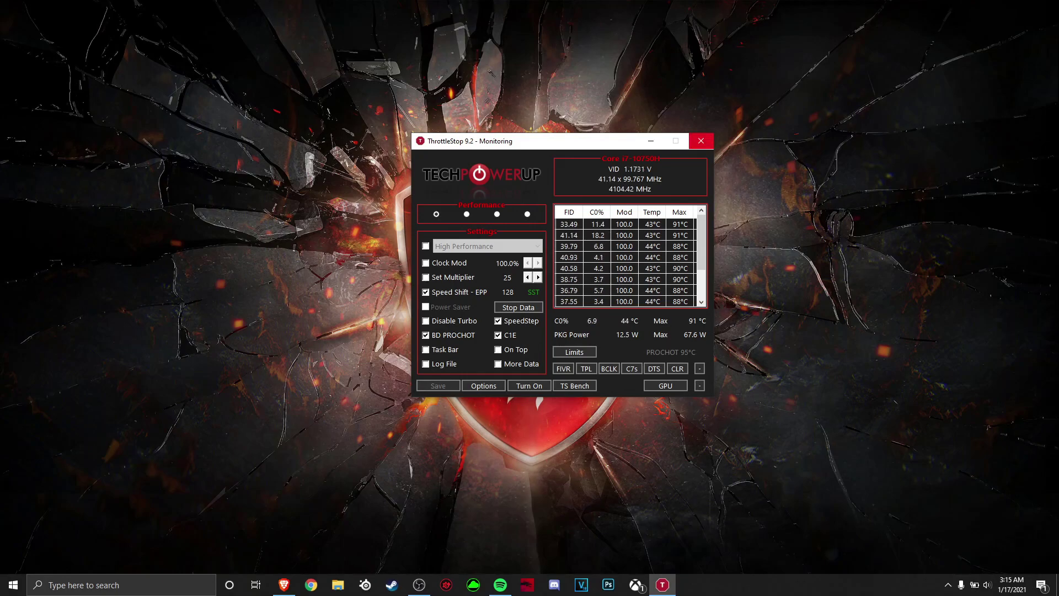
Step: Launch Task Scheduler through a 'task' search and start the Create Basic Task wizard
key("super+s")
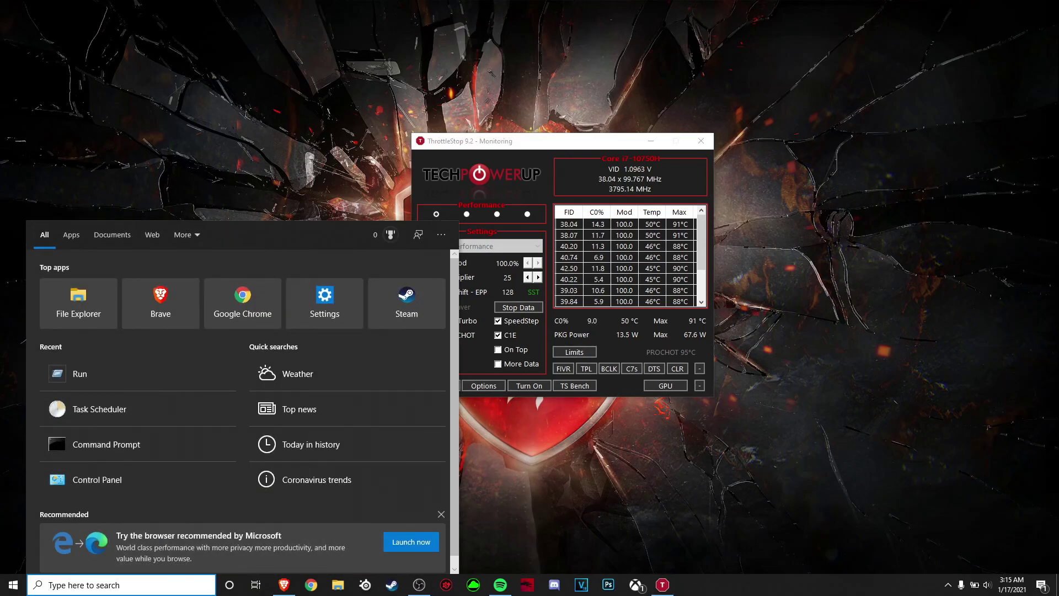
type("task")
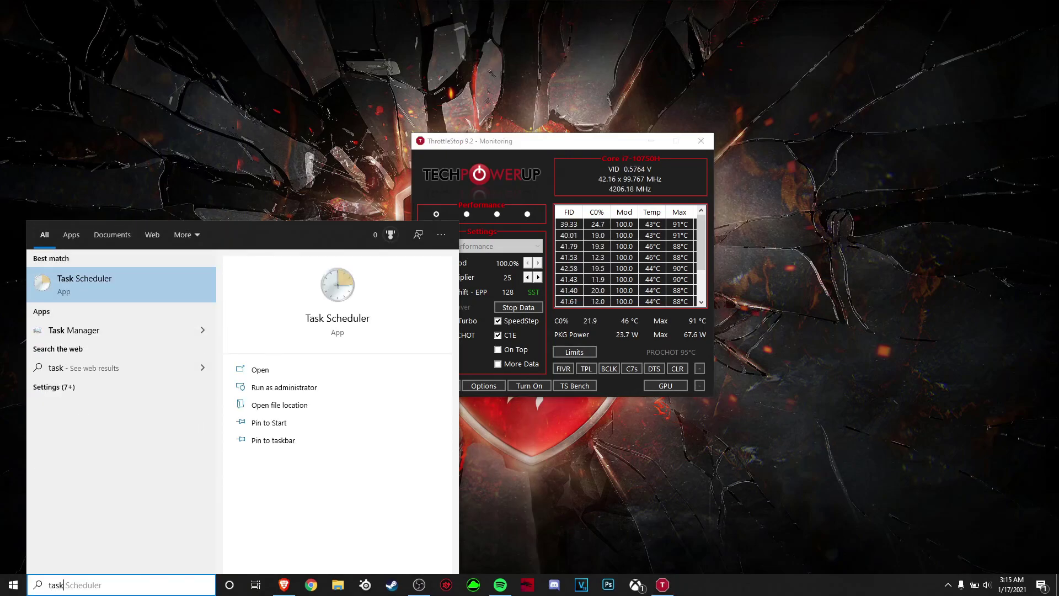
key("Return")
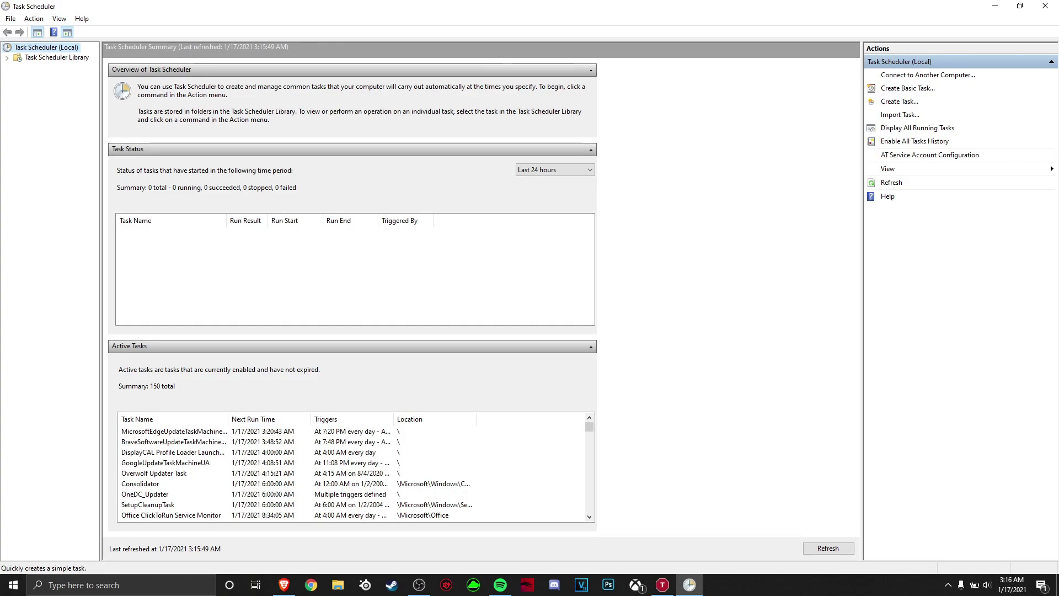
left_click(907, 88)
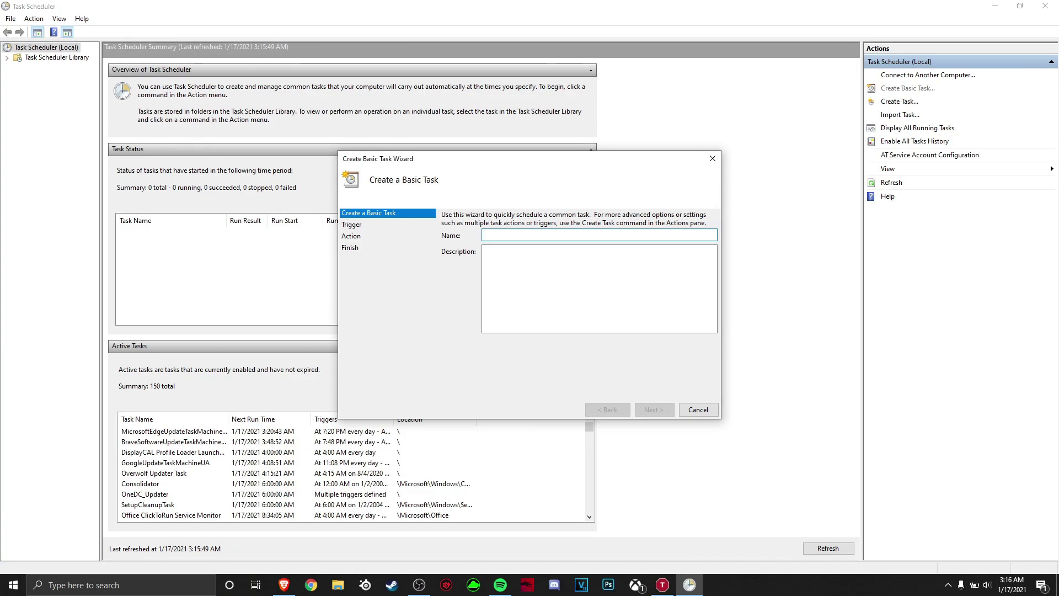
Step: Name the basic task ThrottleStop2, trigger it at logon to start a program, and browse for it
type("Throttle")
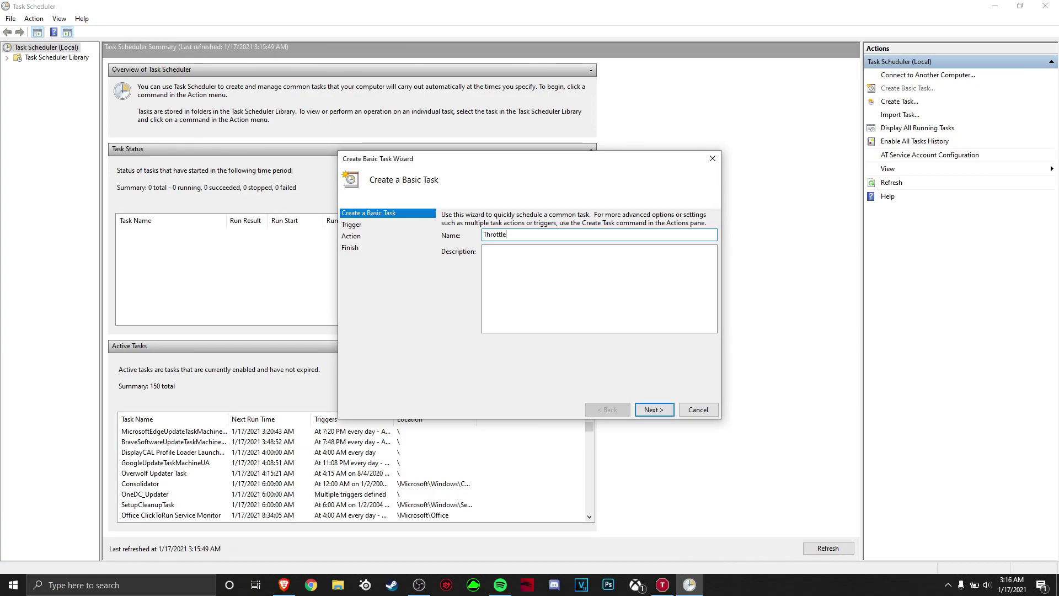
type("Stop")
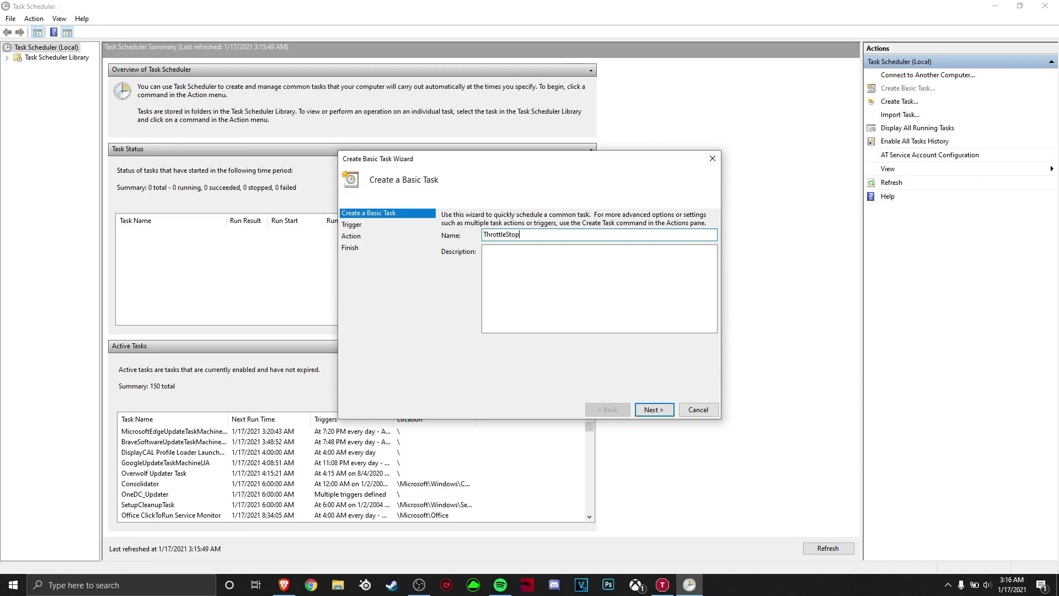
type("2")
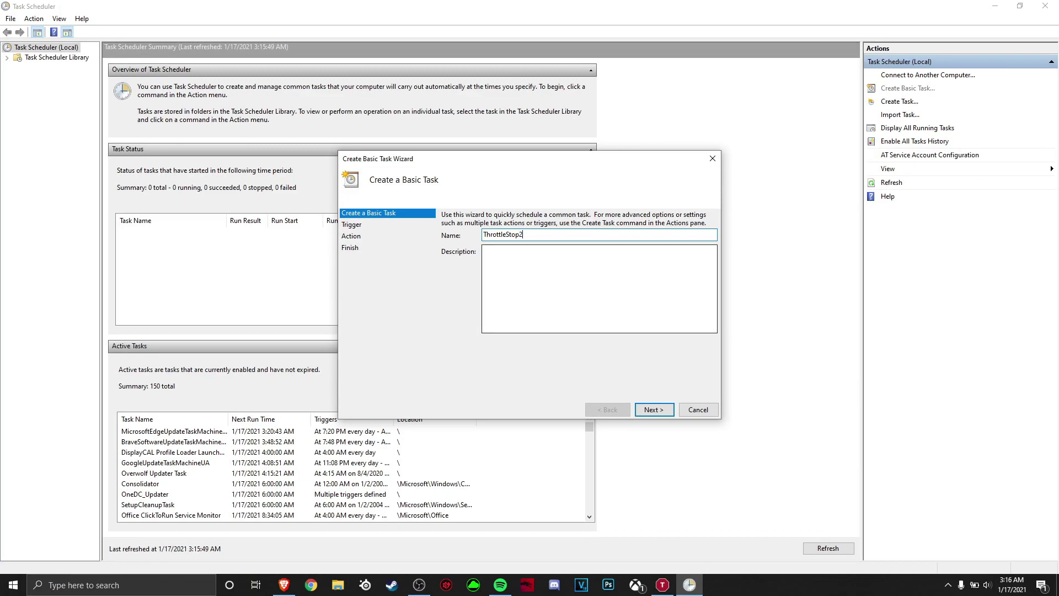
key("Return")
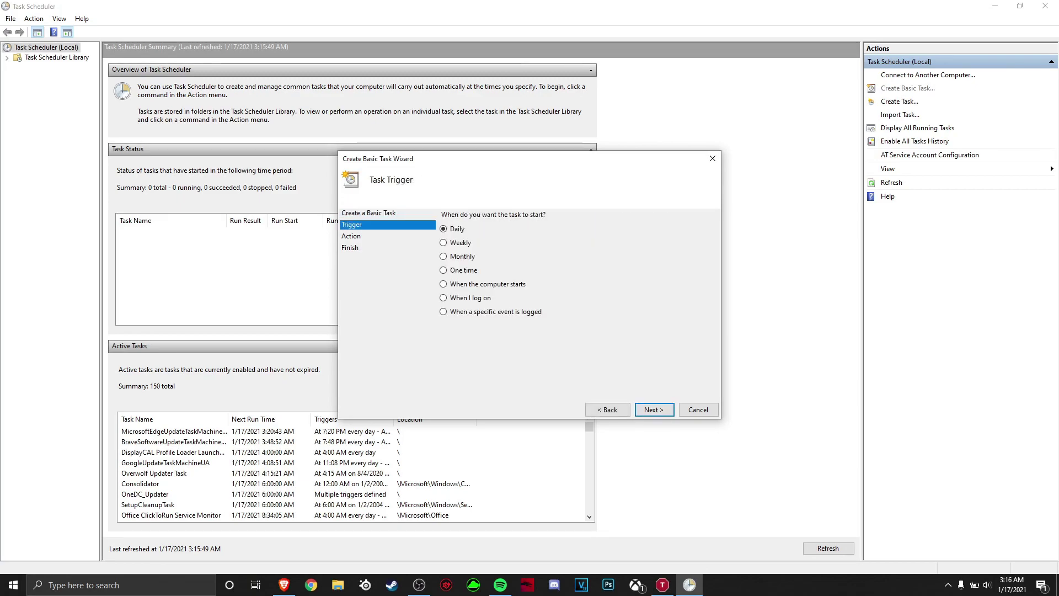
left_click(442, 298)
key("Return")
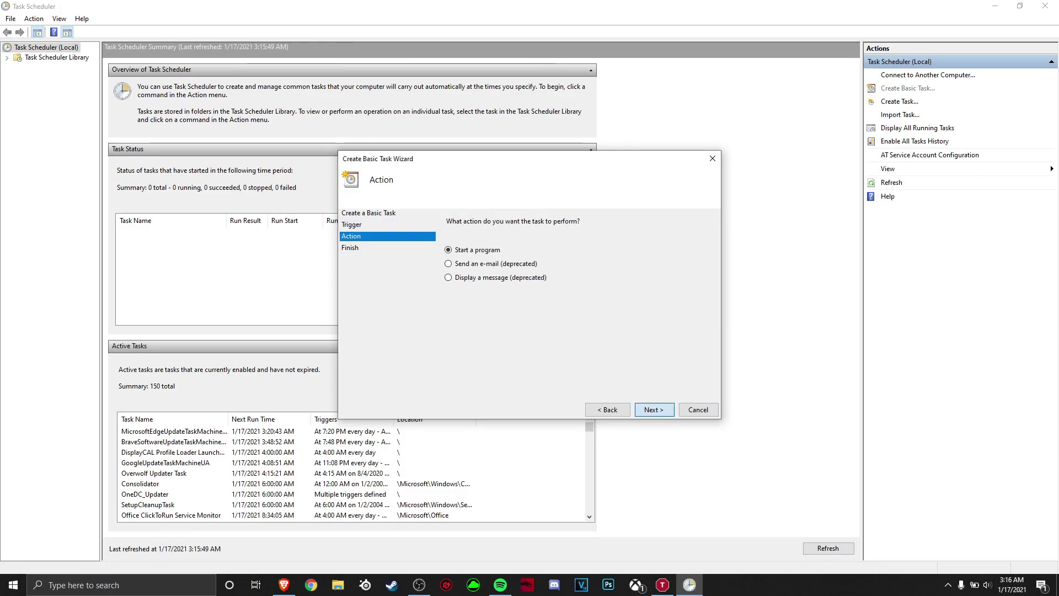
key("Return")
left_click(685, 240)
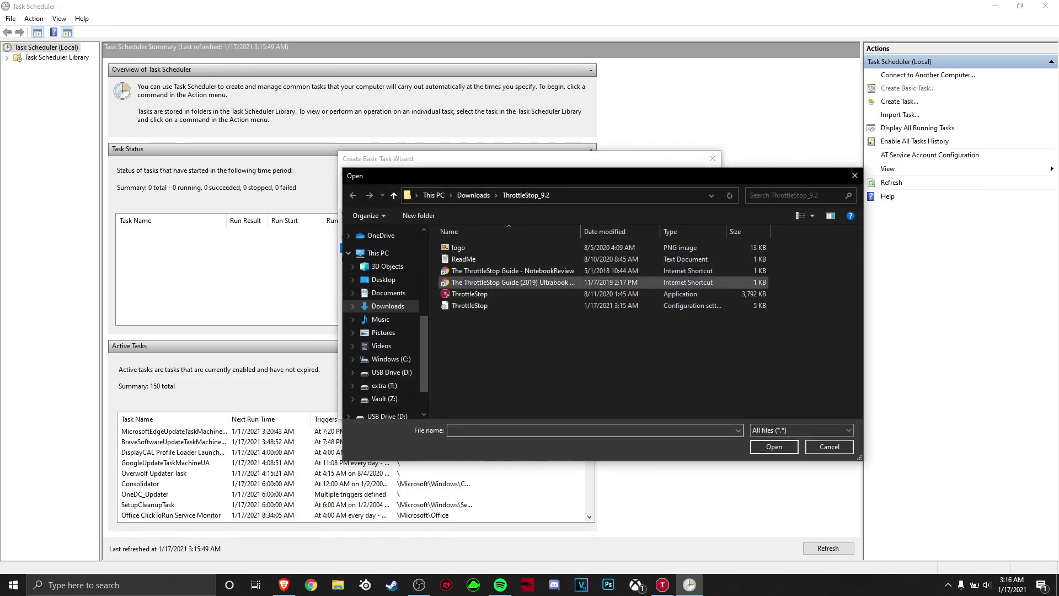
Step: Set ThrottleStop.exe as the task's program and finish with its Properties dialog opening
double_click(469, 293)
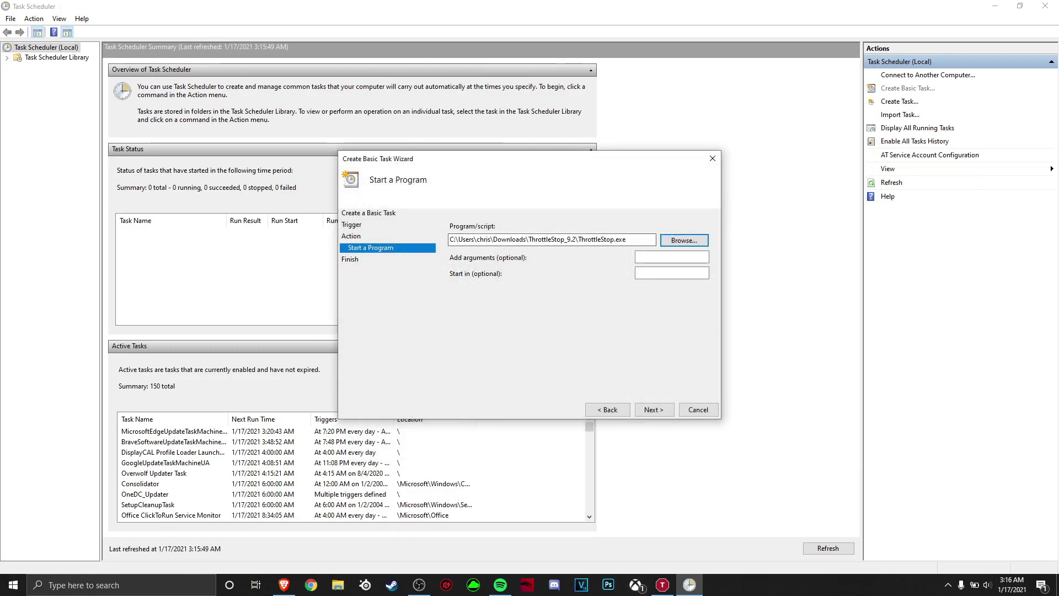
left_click_drag(492, 240, 626, 239)
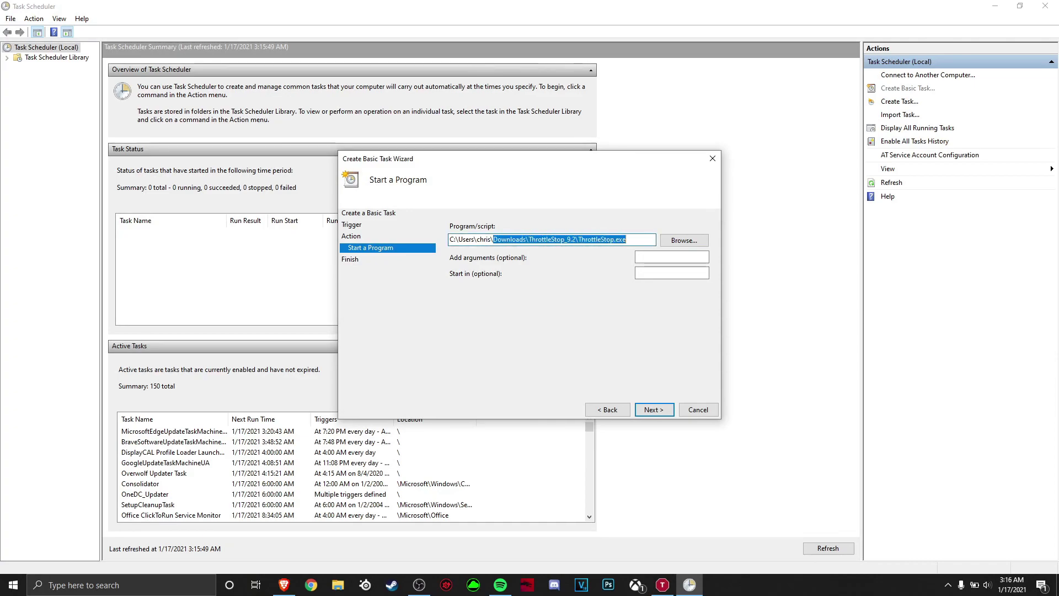
left_click(627, 239)
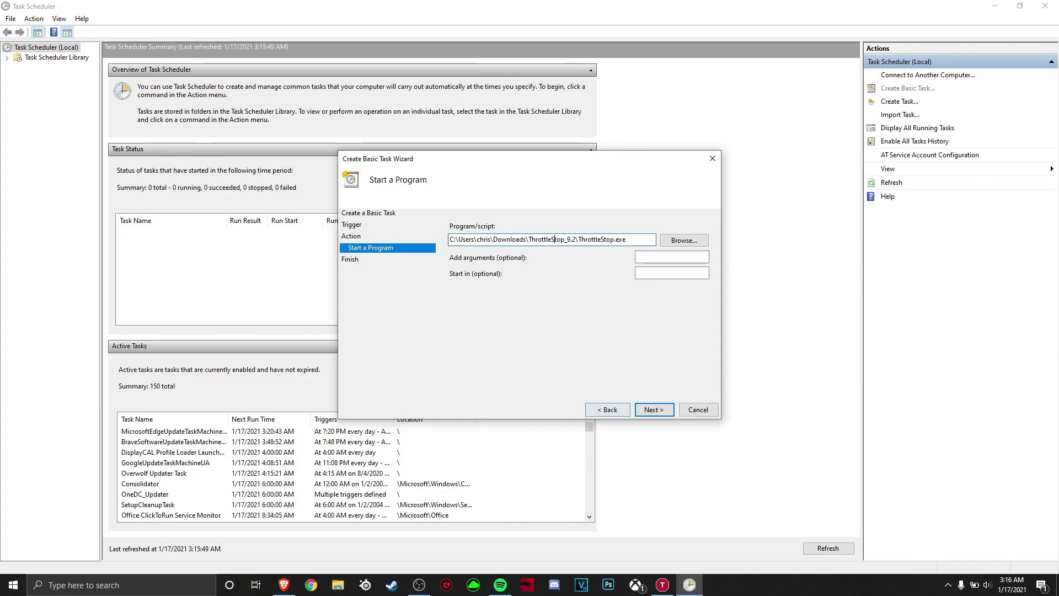
key("Return")
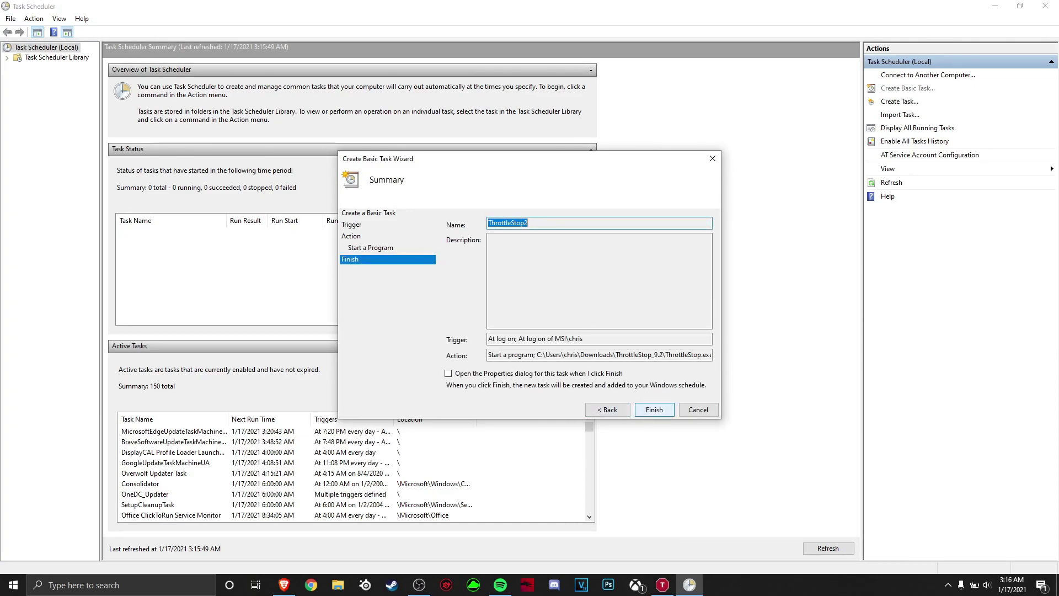
left_click(448, 373)
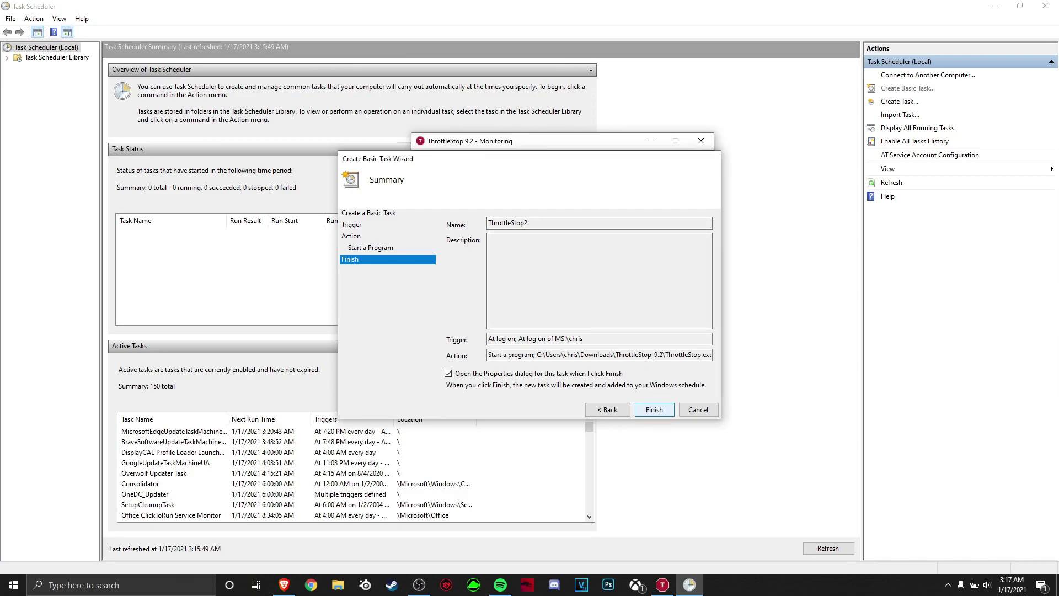
key("Return")
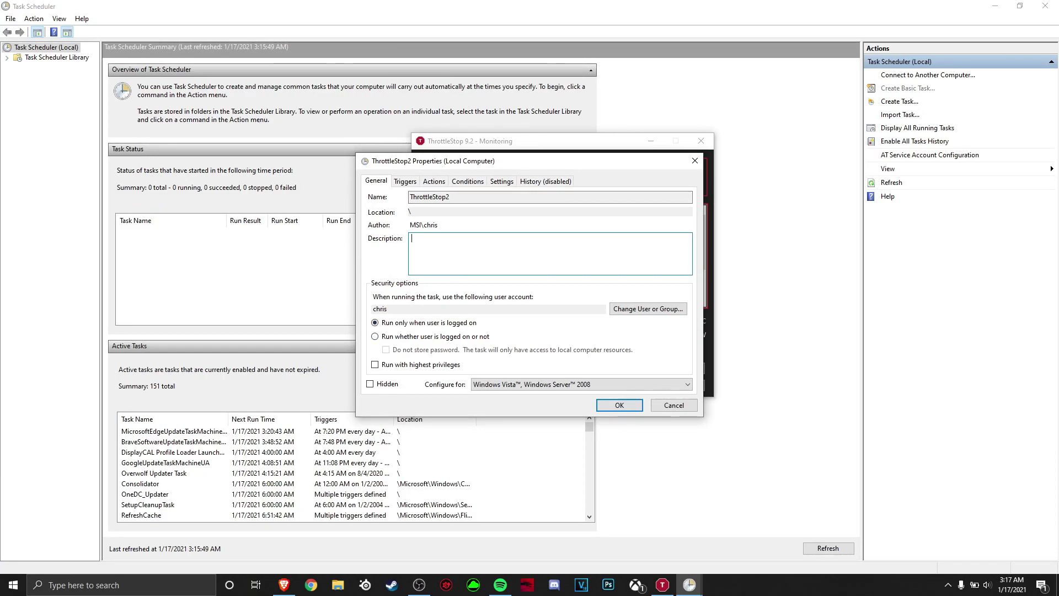
Step: Run ThrottleStop2 with highest privileges for Windows 10, save it, and close Task Scheduler
left_click(375, 364)
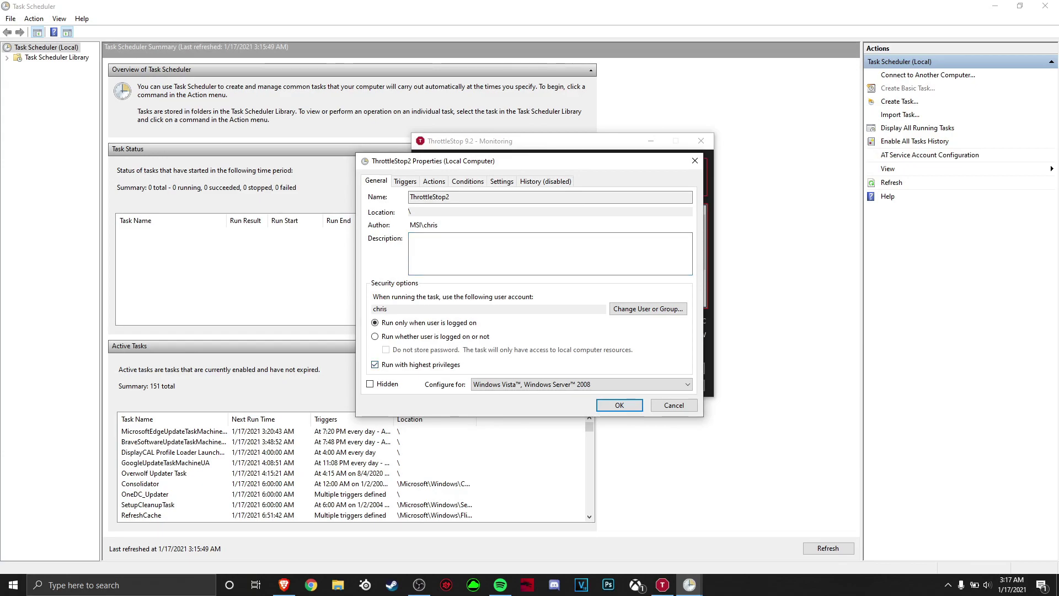
left_click(579, 384)
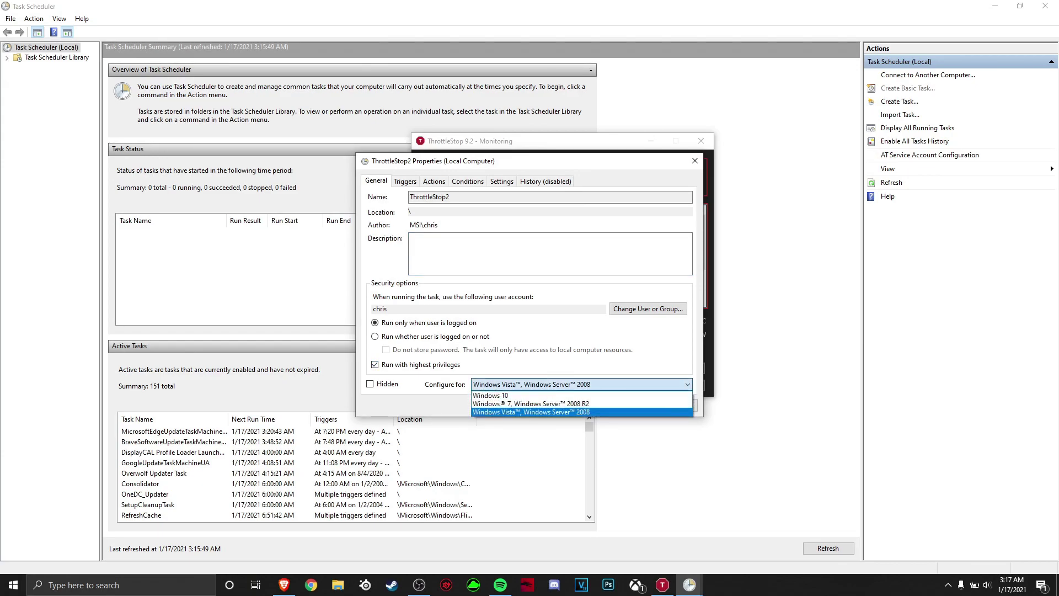
key("Down")
key("Return")
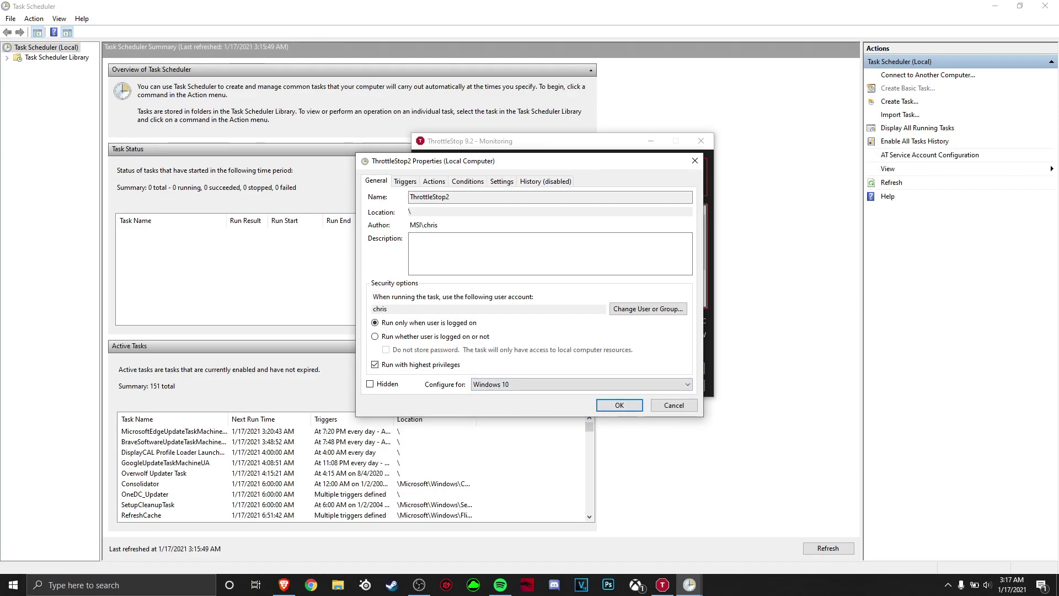
key("Return")
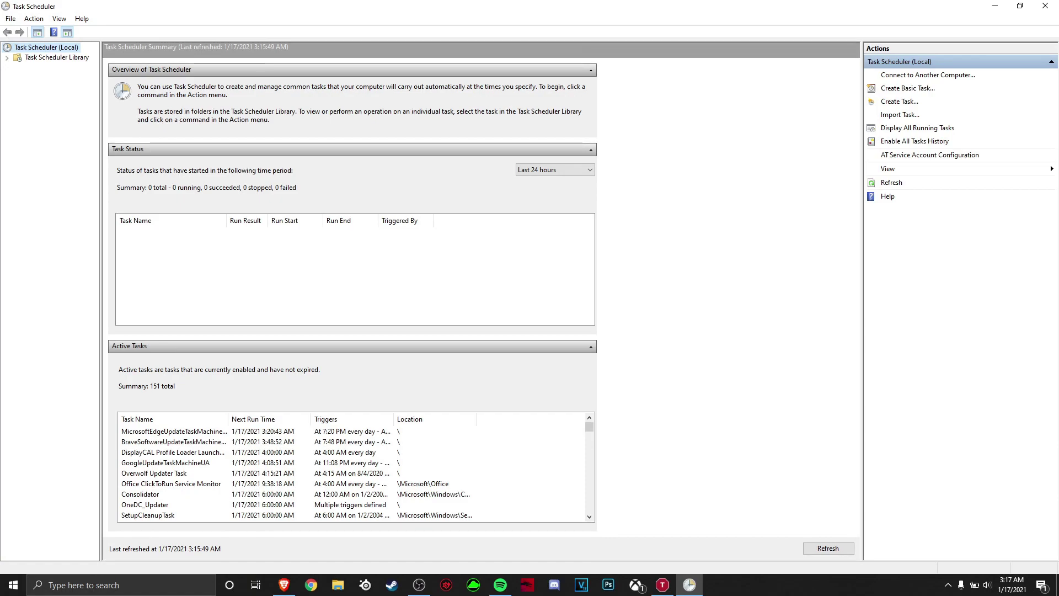
left_click(1045, 6)
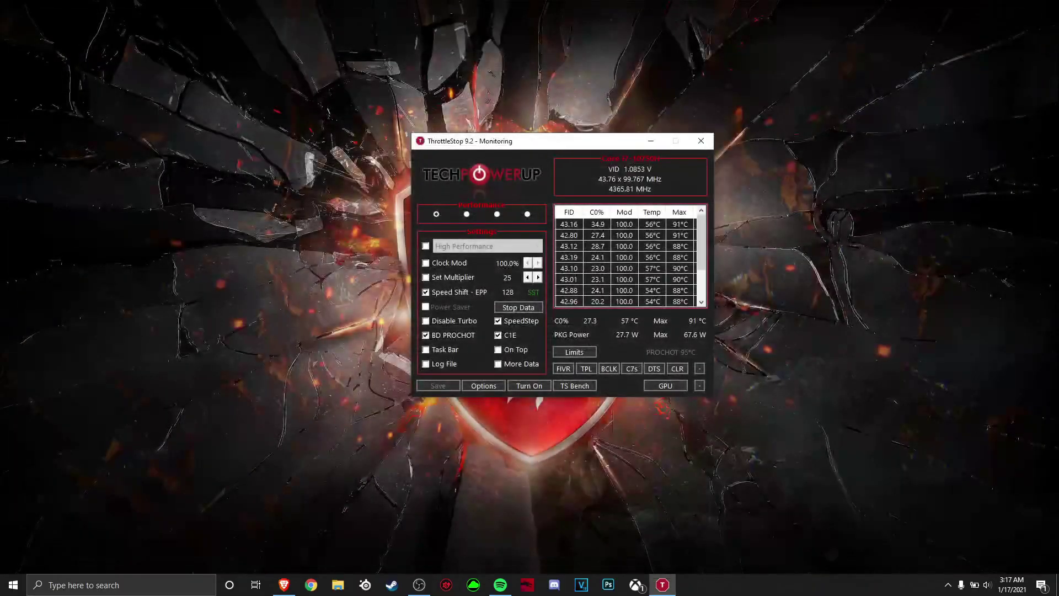
Step: Move the ThrottleStop monitoring window slightly up and to the left
left_click_drag(532, 143, 498, 129)
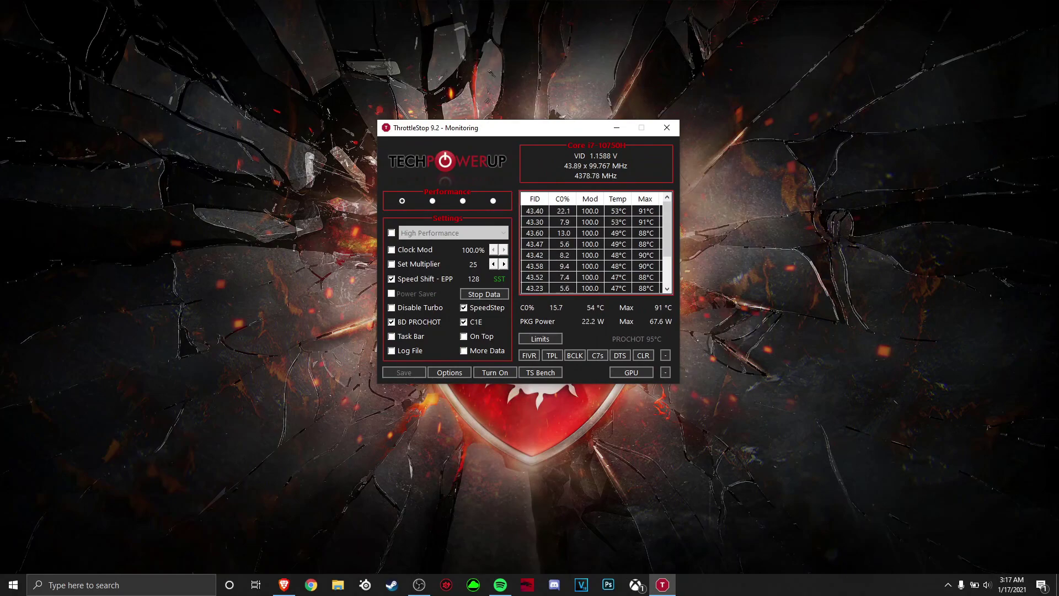
key("alt+Tab")
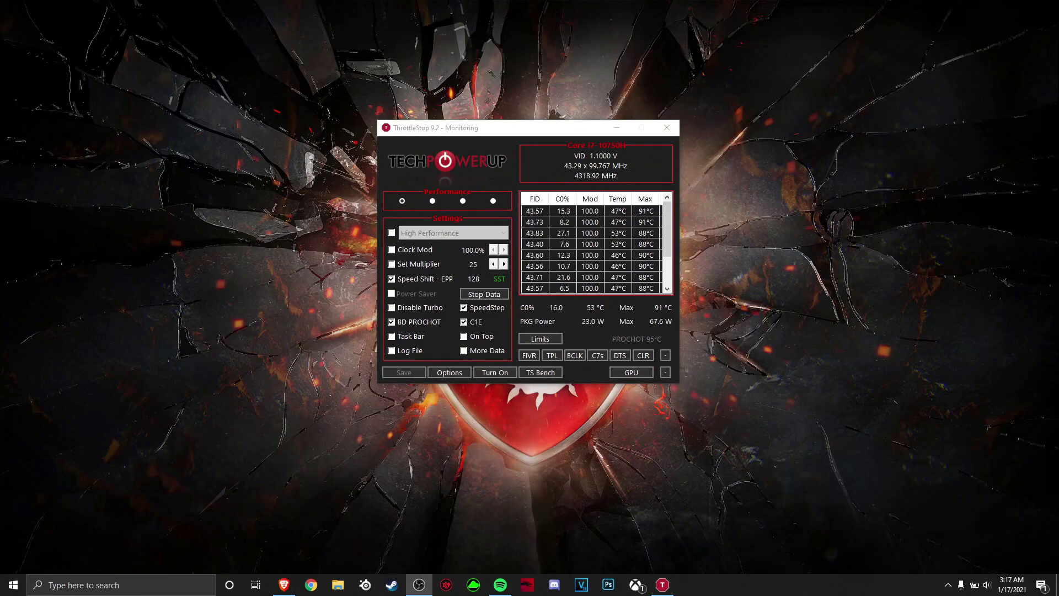